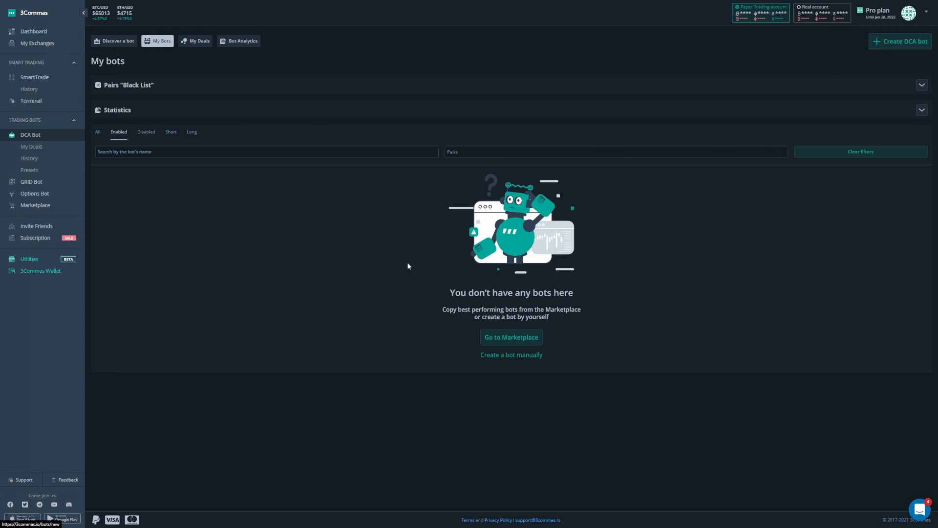
Start creating a new DCA bot using the Advanced settings form
mouse_move(77, 135)
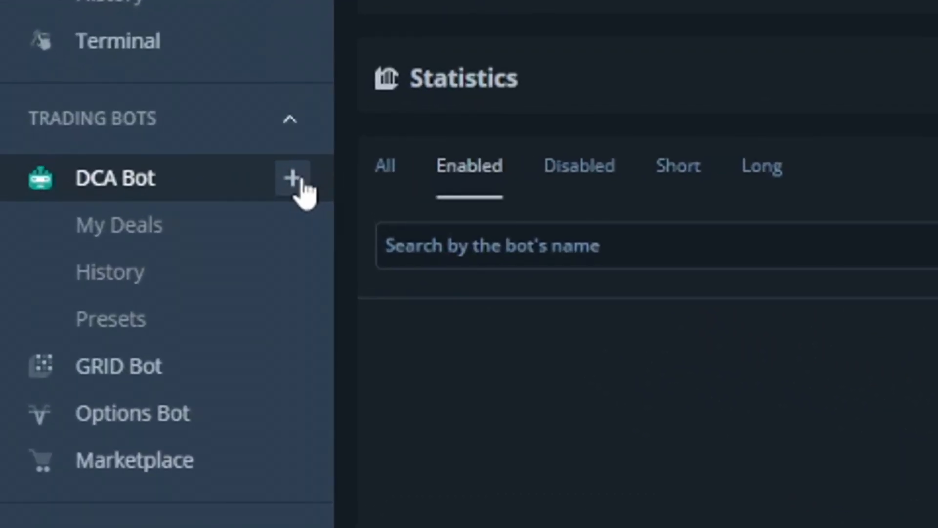
click(299, 181)
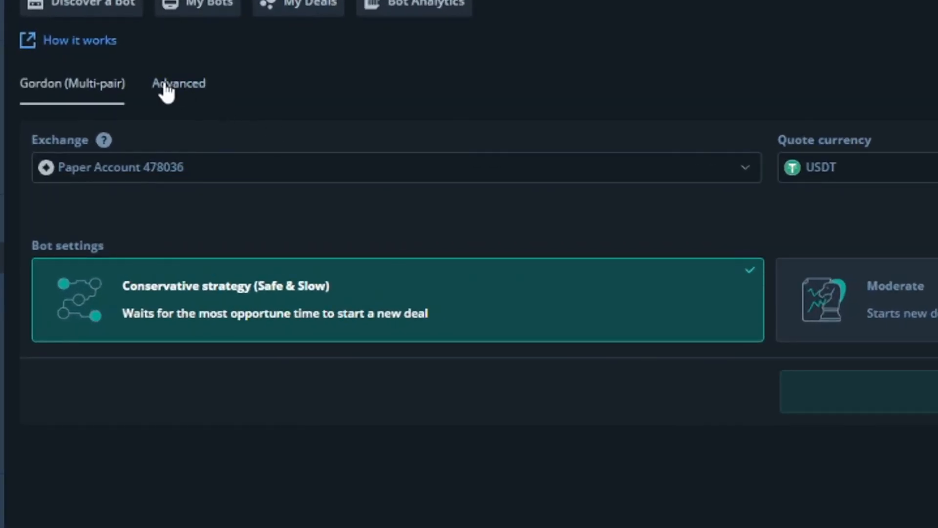
click(166, 90)
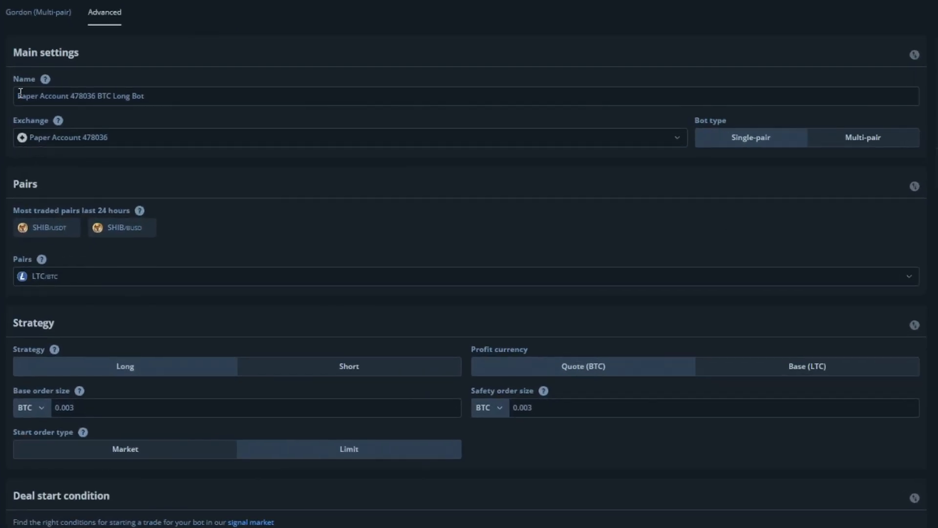
Choose SHIB/USDT from the most traded pairs as the bot's trading pair
drag(20, 95, 201, 98)
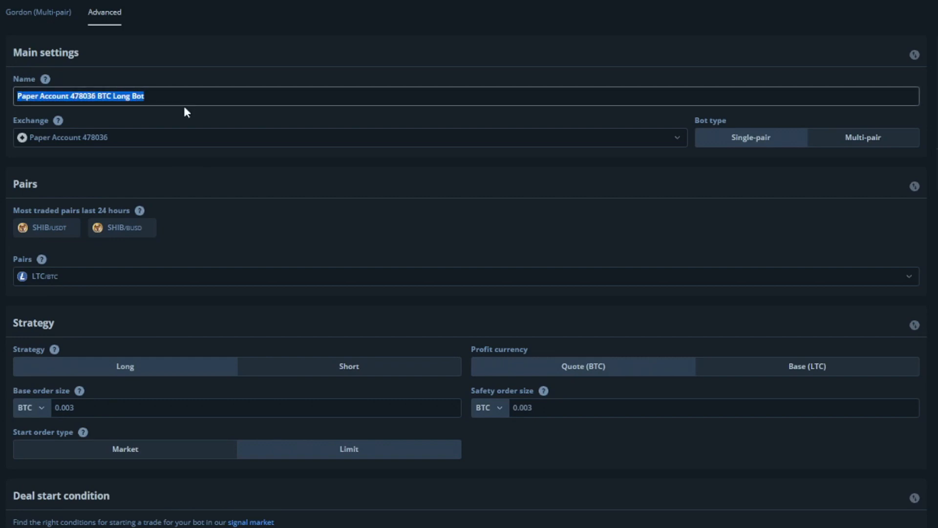
click(40, 138)
click(42, 136)
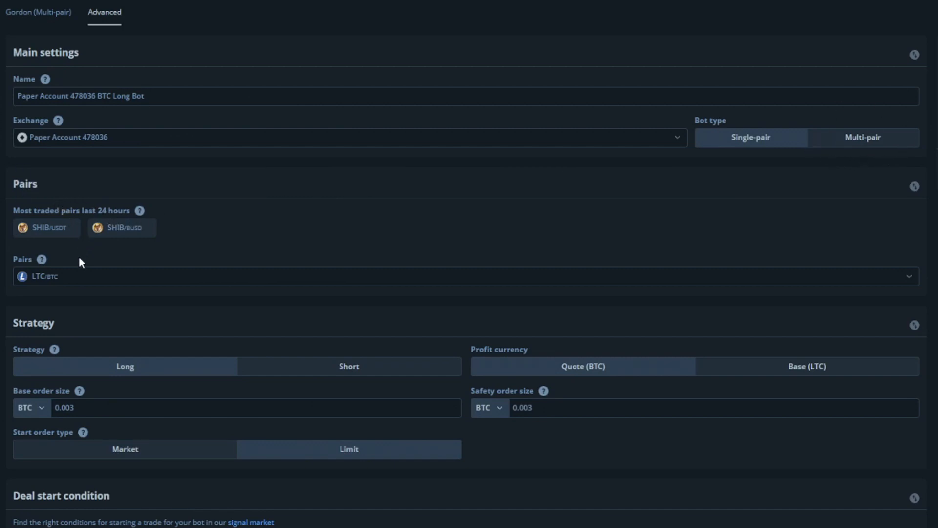
click(53, 228)
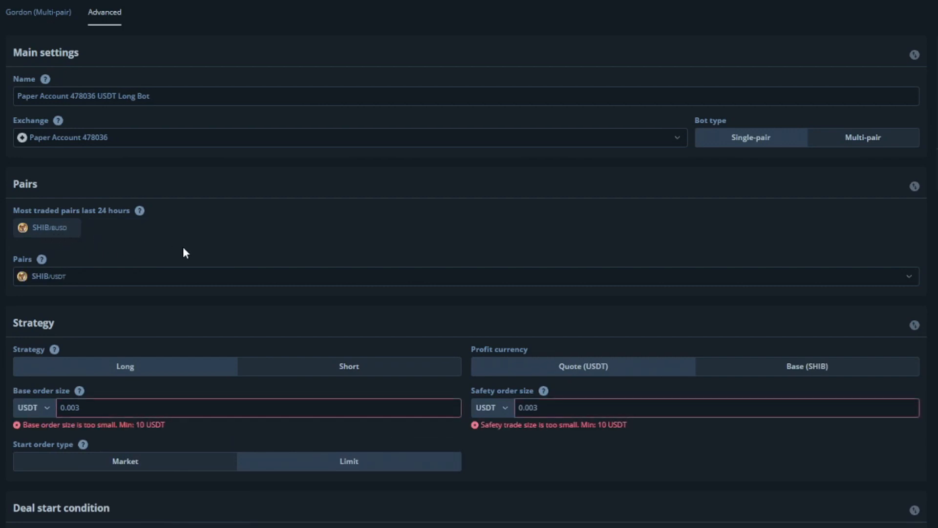
Set the profit currency to Base (SHIB), the base order size to 20 USDT and the safety order size to 10 USDT
scroll(216, 253, down, 3)
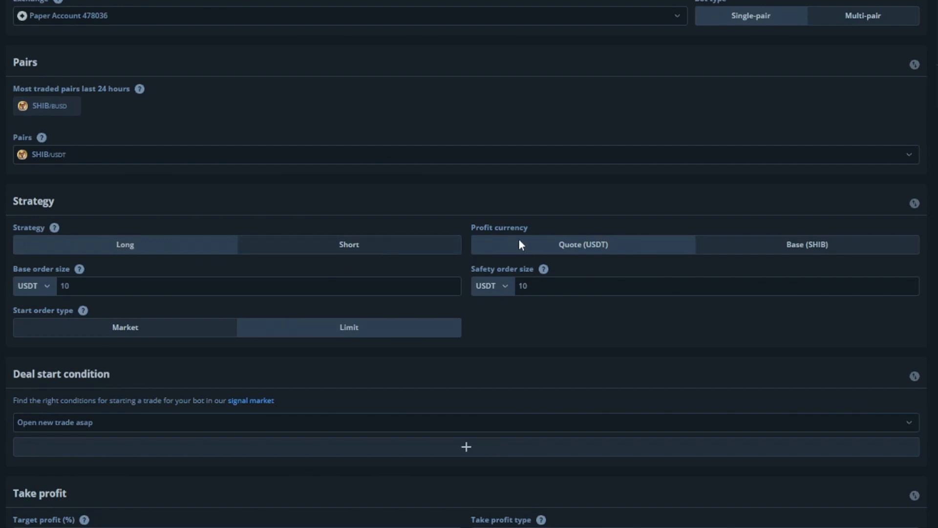
click(780, 248)
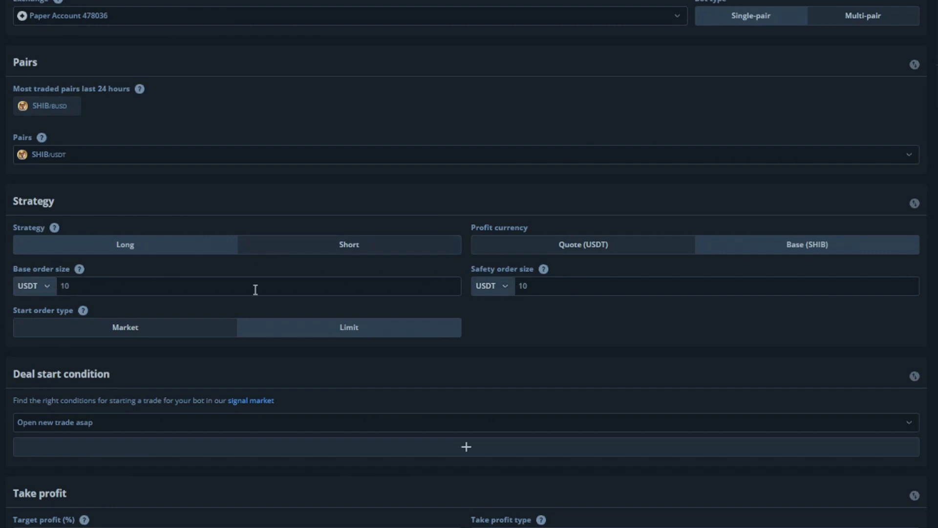
drag(101, 292, 47, 296)
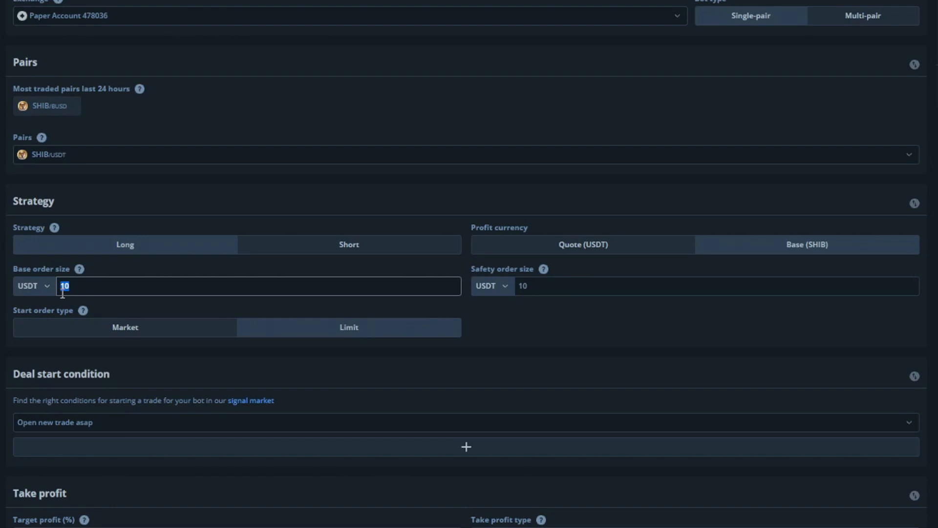
text(20)
Switch the start order type to Market and back to Limit
scroll(53, 461, down, 1)
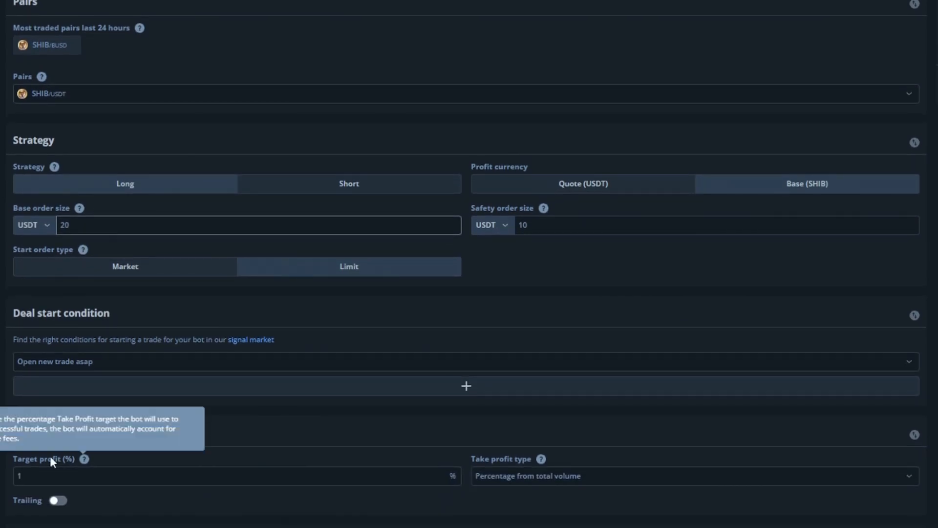
scroll(53, 461, down, 1)
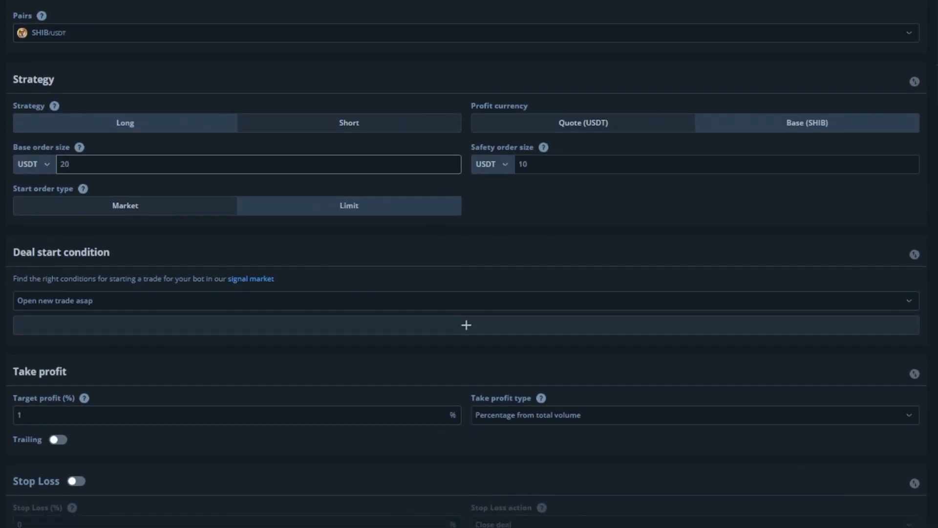
scroll(344, 280, up, 2)
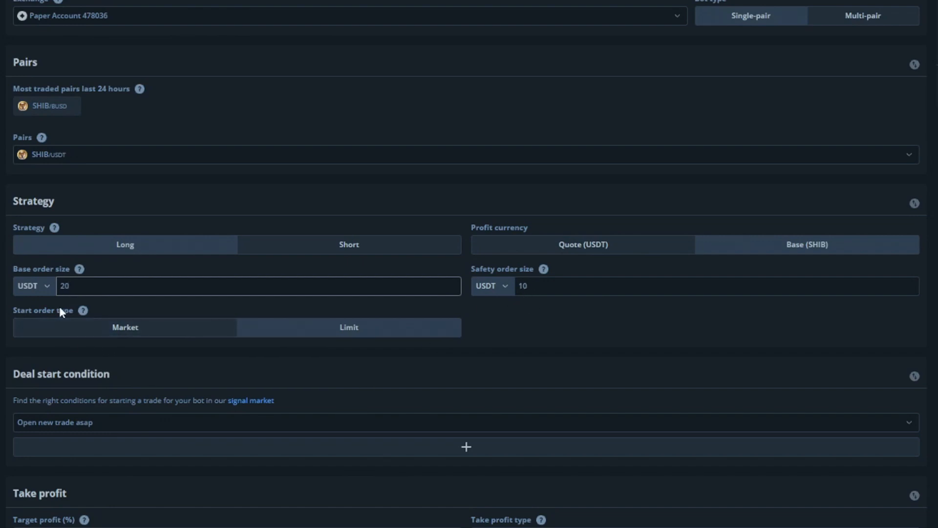
click(101, 331)
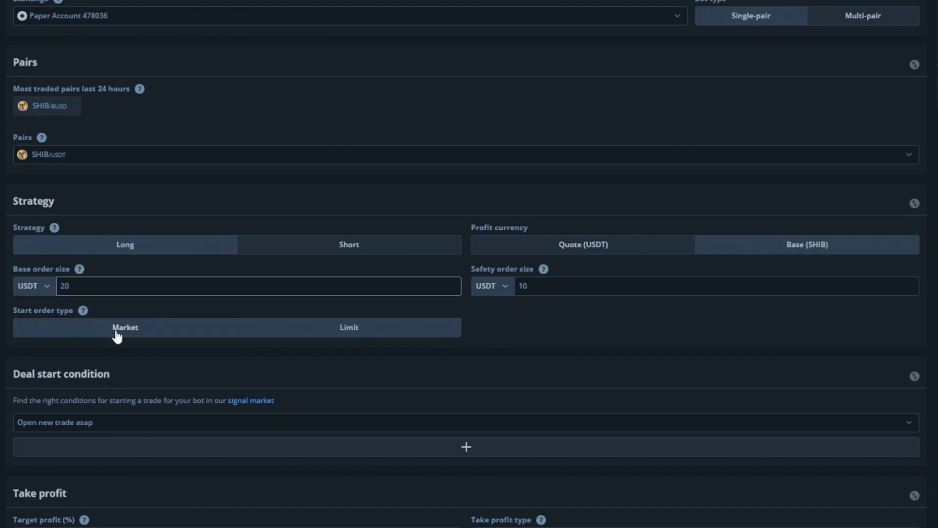
click(318, 326)
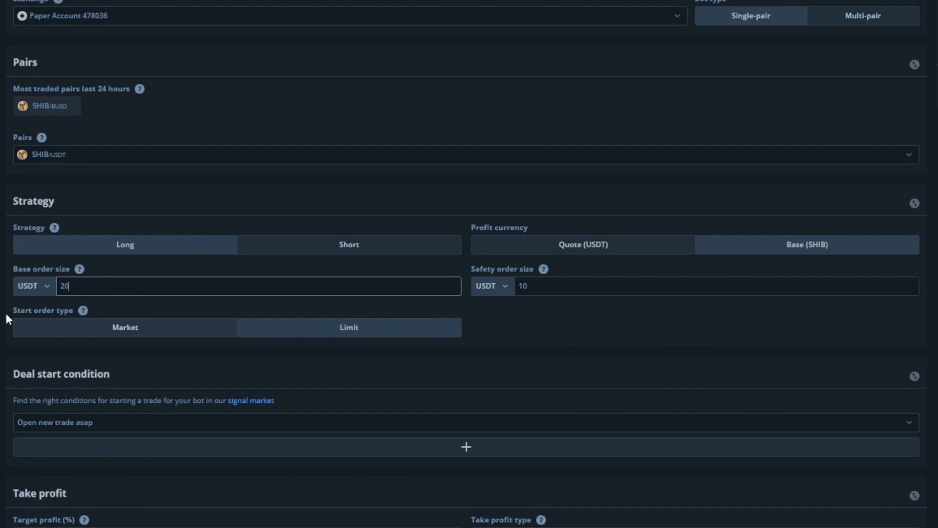
drag(10, 310, 32, 309)
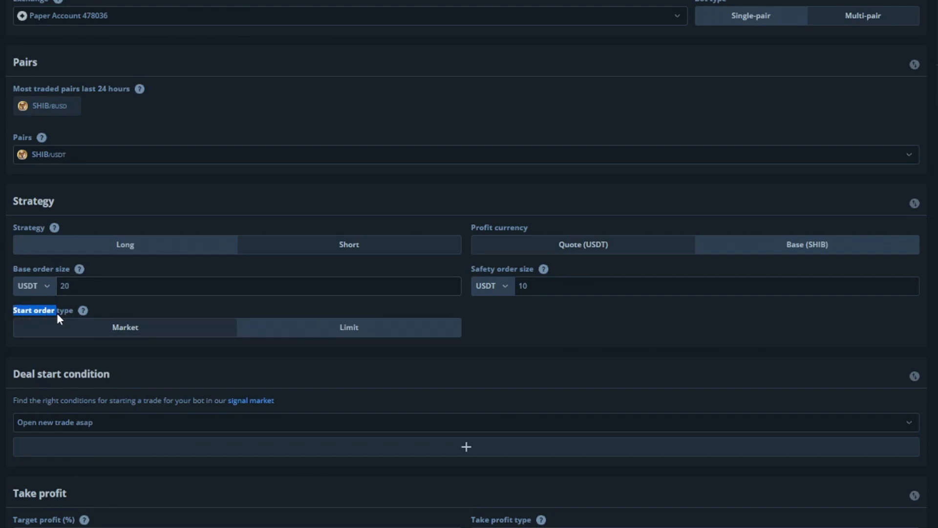
click(148, 287)
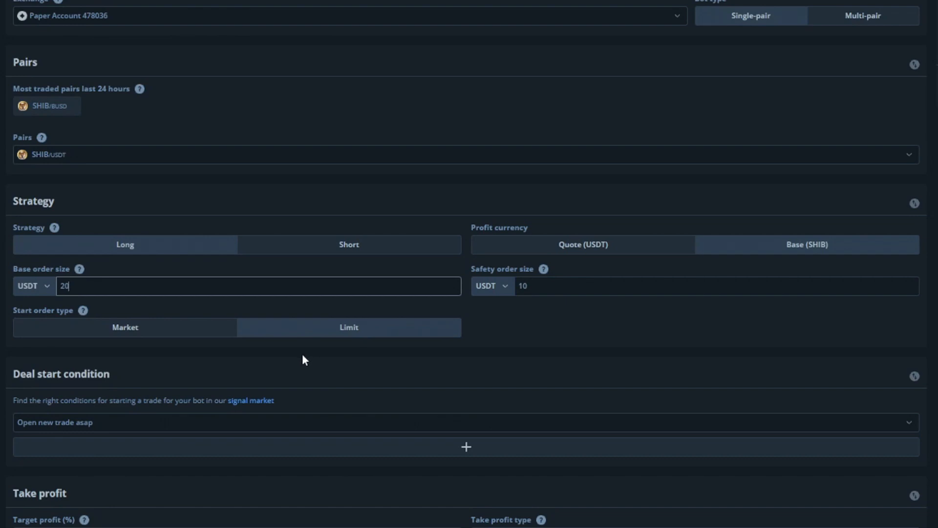
Set the deal start condition to RSI-7 with a 5 minutes timeframe
scroll(53, 342, down, 3)
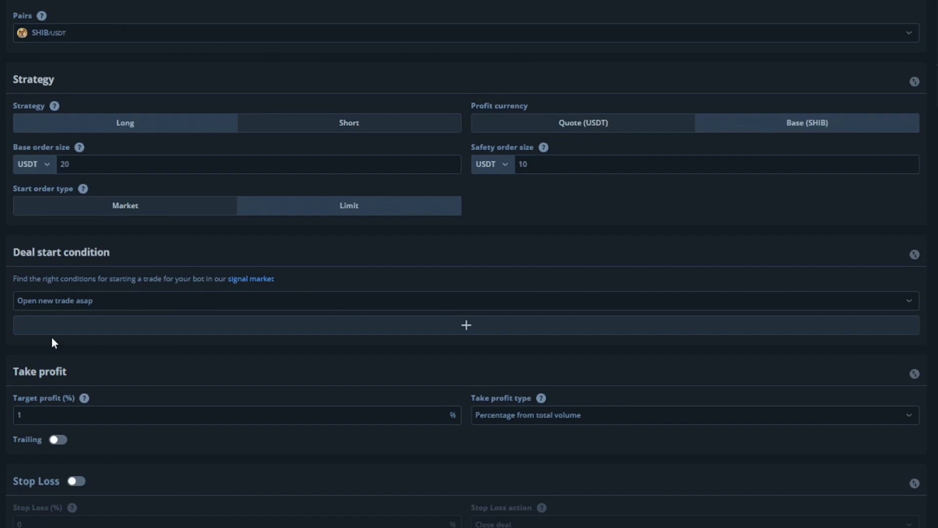
click(64, 303)
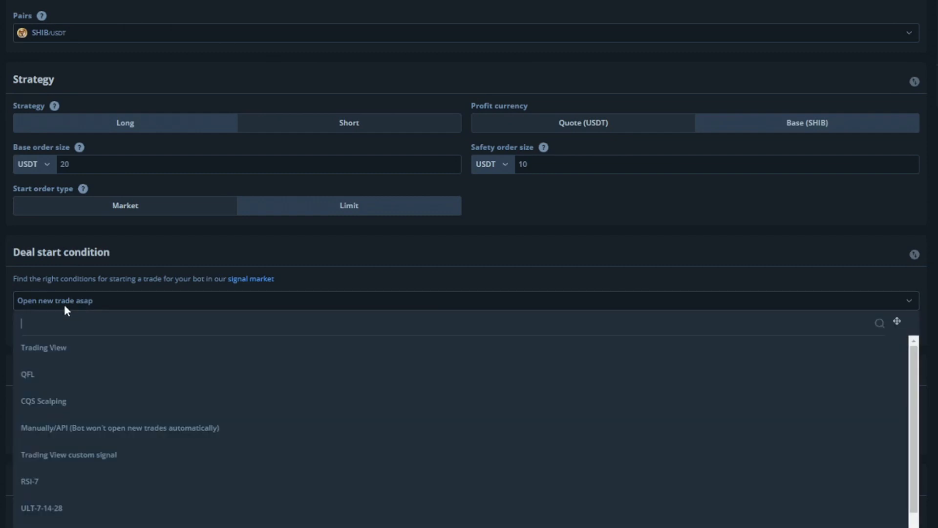
scroll(96, 383, down, 1)
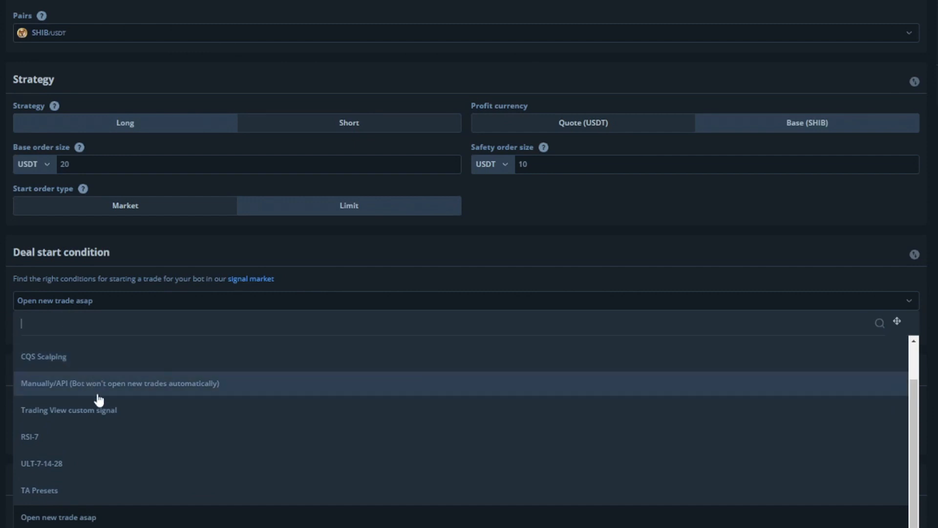
scroll(102, 504, up, 1)
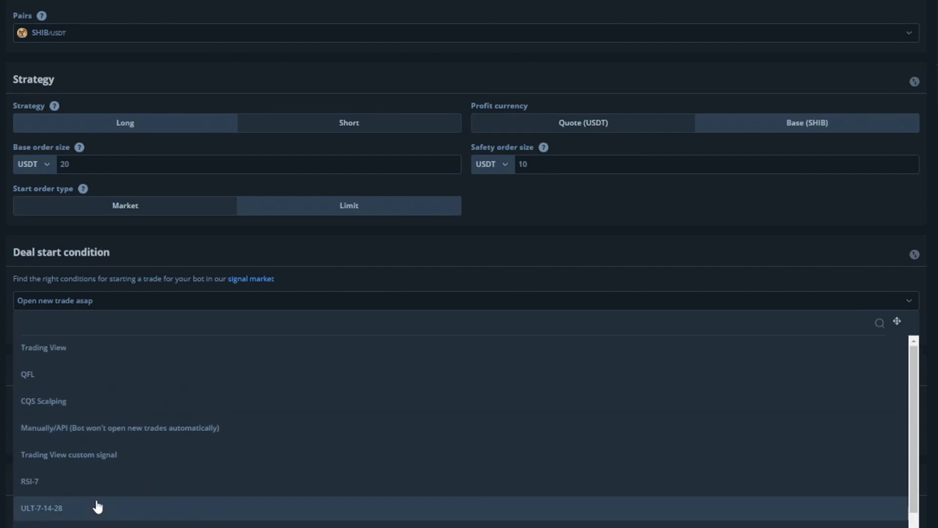
click(66, 481)
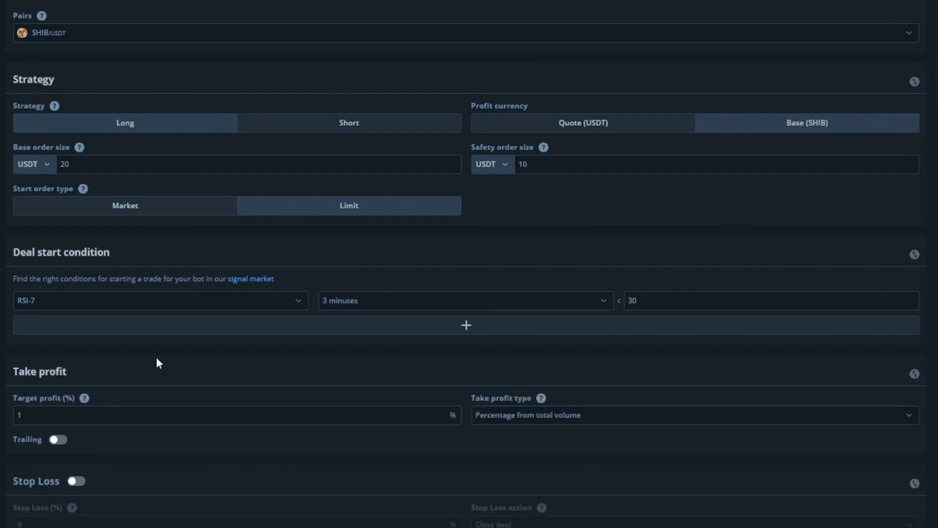
click(389, 298)
click(391, 372)
Try adding QFL as a second deal start condition alongside RSI-7
scroll(136, 235, down, 1)
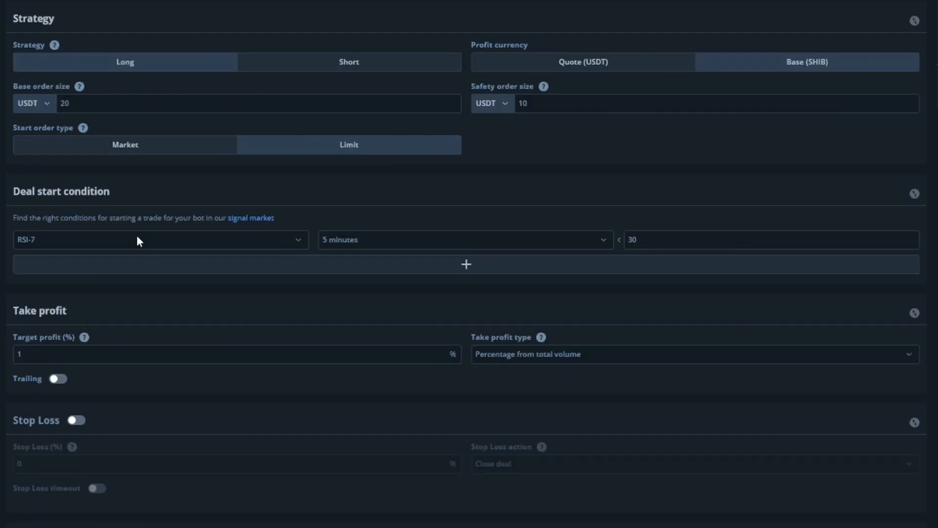
click(405, 268)
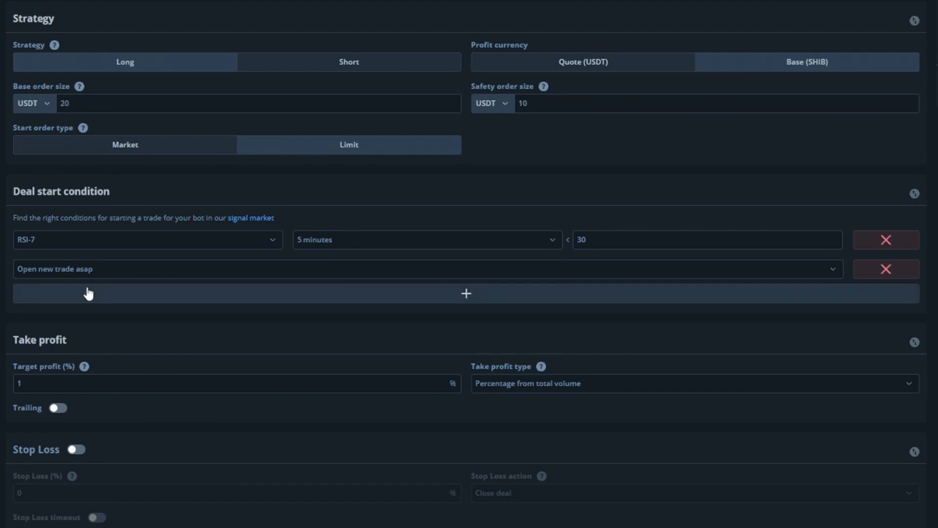
click(102, 272)
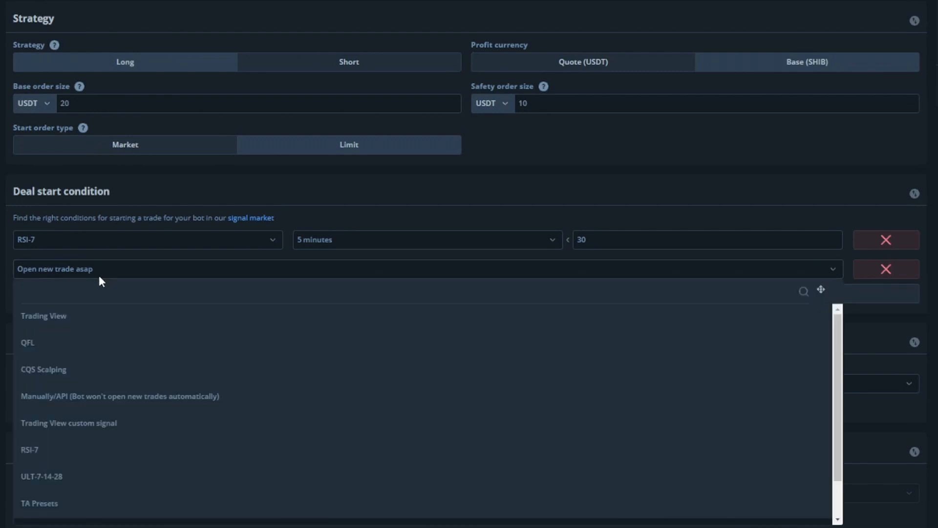
click(62, 350)
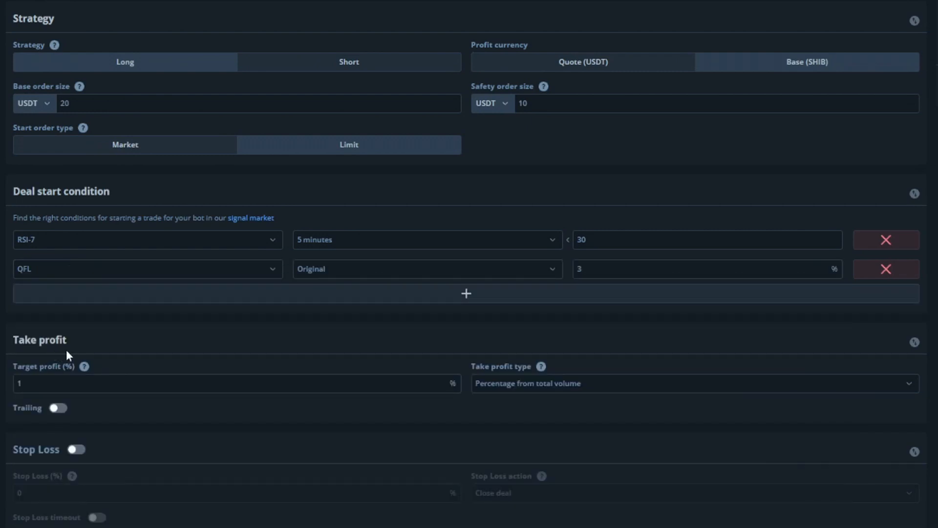
click(316, 271)
click(344, 306)
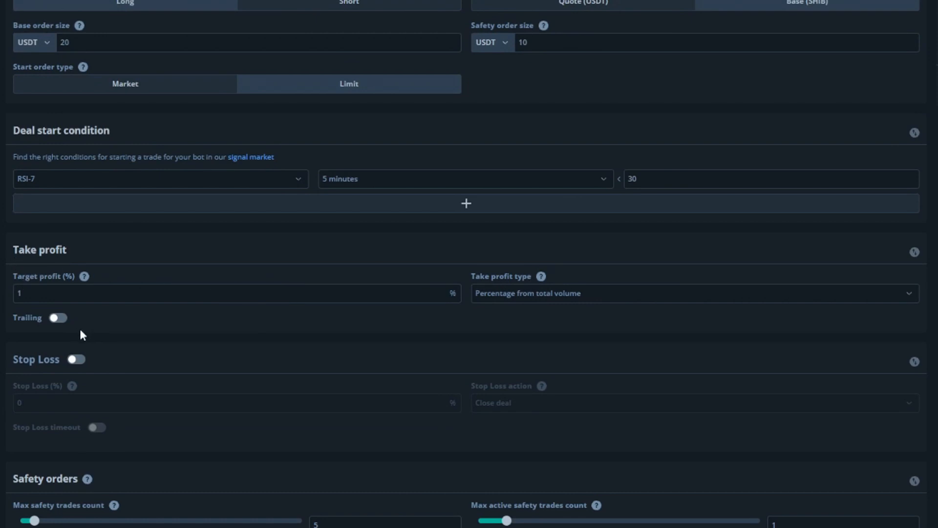
Set the target profit to 0.3% and check the take profit type
double_click(58, 296)
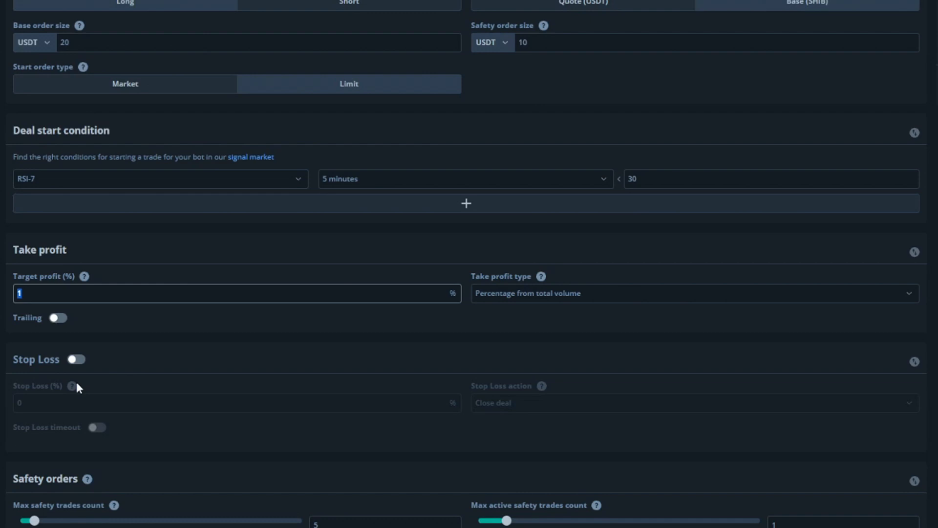
text(0.3)
scroll(392, 106, down, 3)
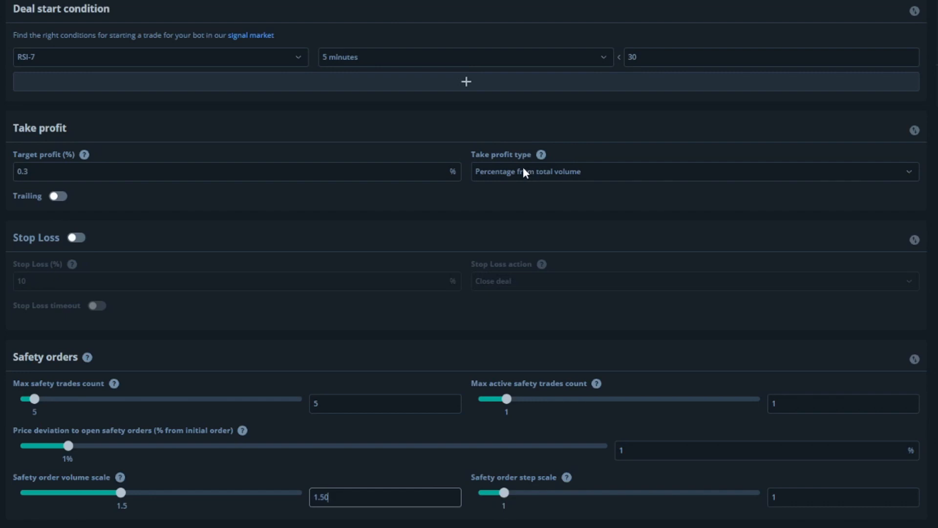
click(514, 170)
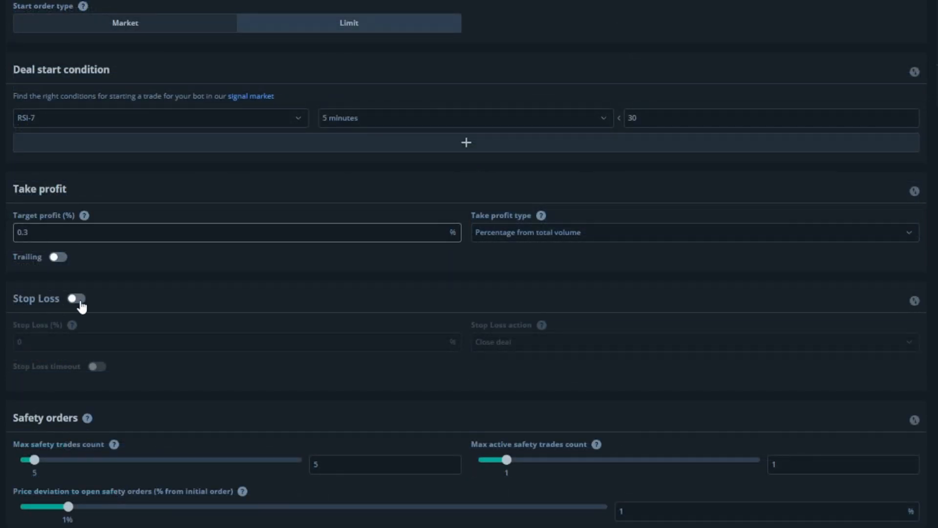
Enable Stop Loss with a value of 10% and switch it off again
click(71, 298)
click(44, 345)
double_click(40, 341)
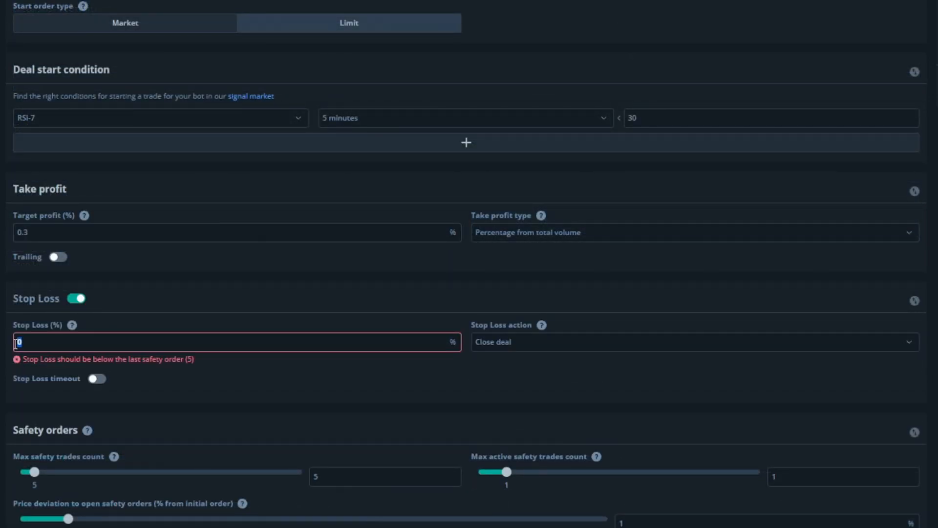
text(10)
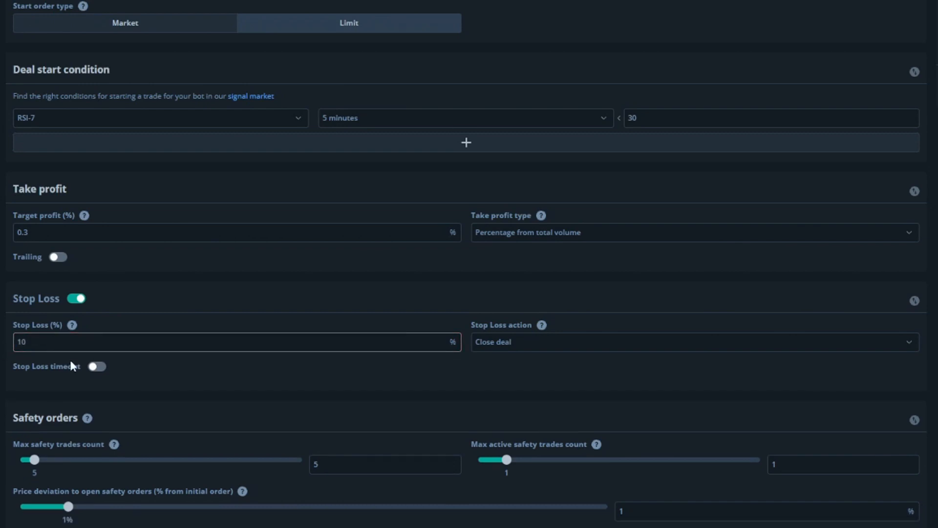
click(74, 303)
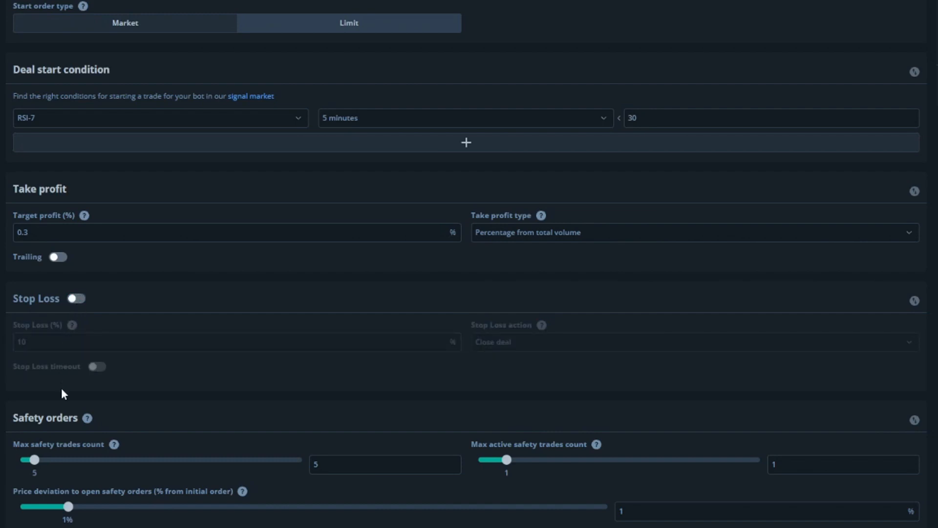
Examine the max safety trades count in the safety orders settings
scroll(63, 392, down, 2)
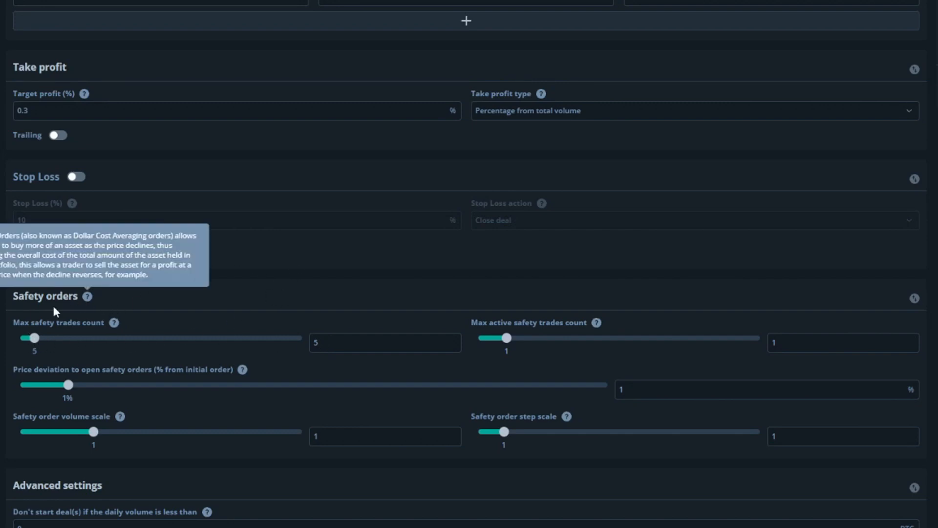
double_click(325, 347)
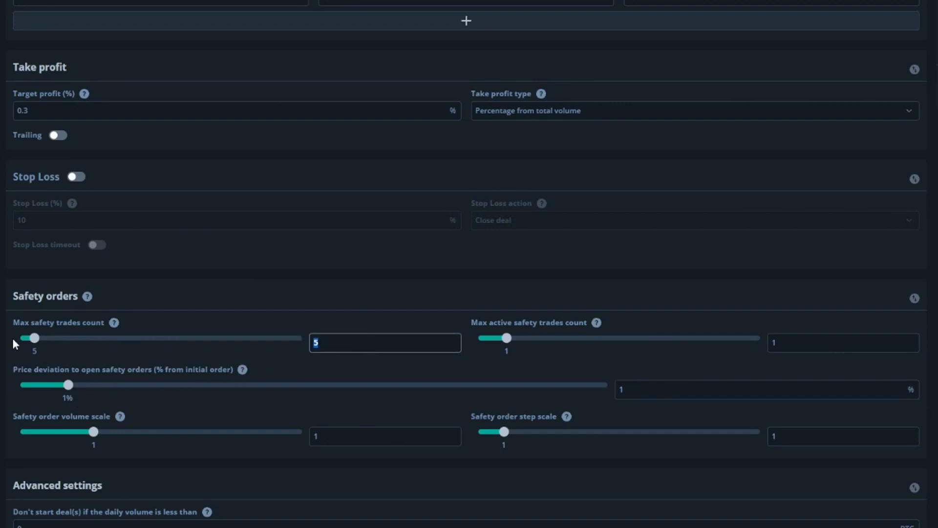
click(200, 358)
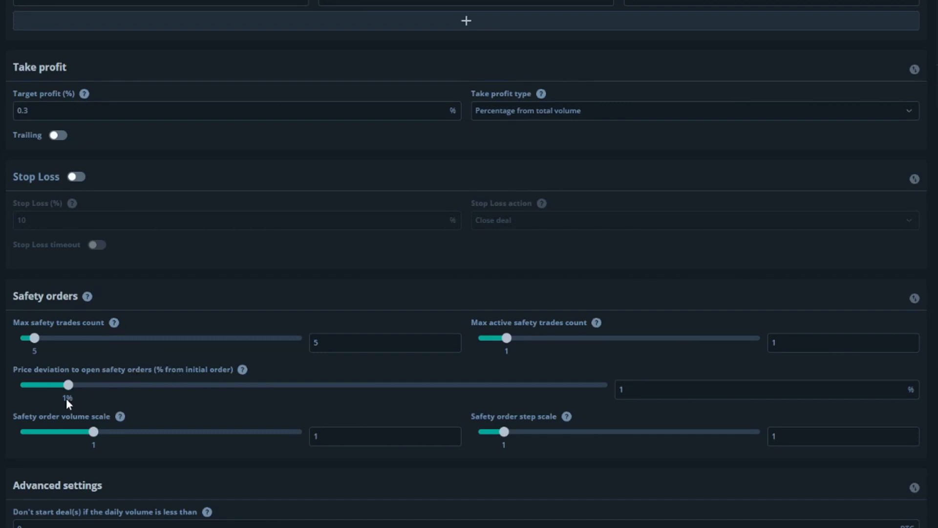
Set the safety order volume scale to 2
scroll(39, 380, down, 1)
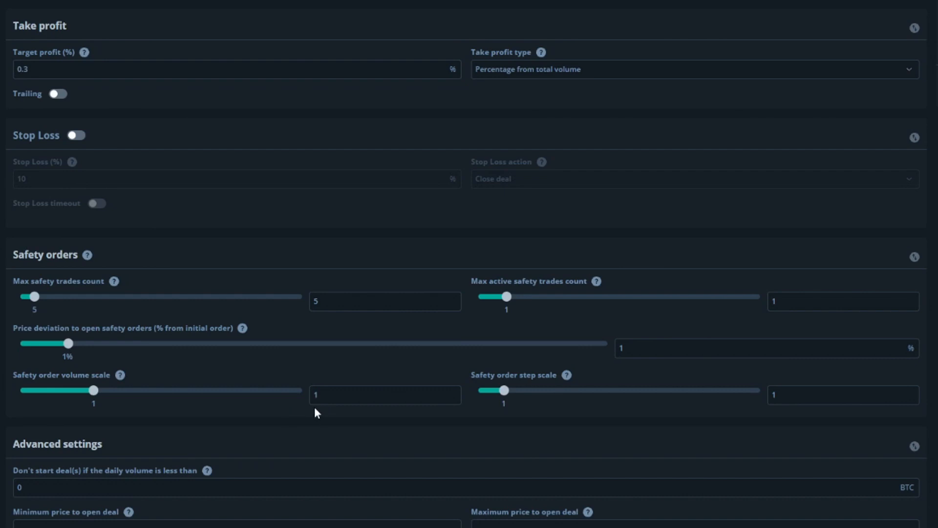
drag(93, 390, 143, 389)
double_click(320, 394)
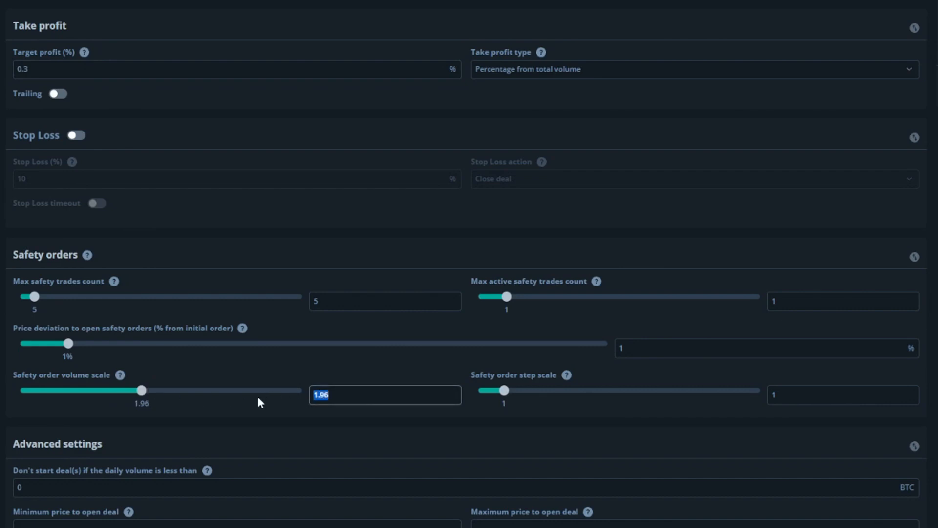
text(2)
click(170, 378)
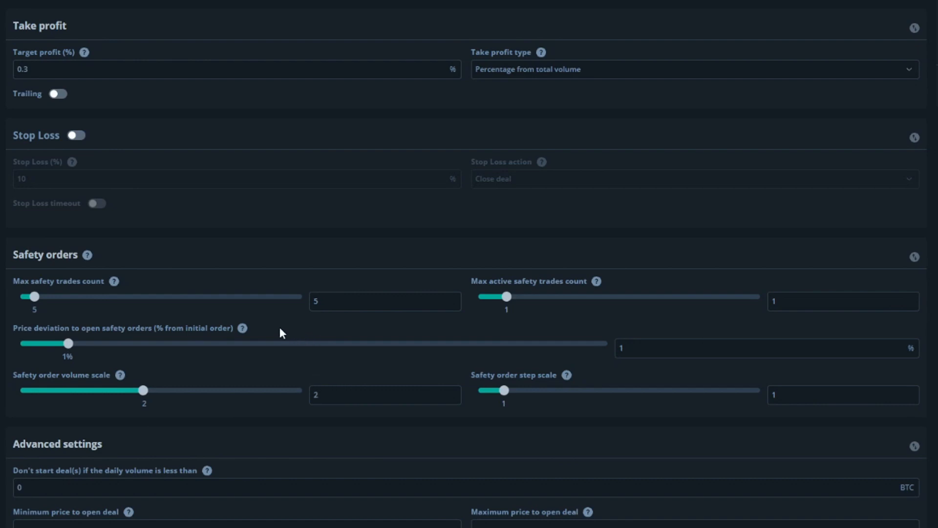
Set the safety order volume scale to 1.50 and the safety order step scale to 2
scroll(551, 93, up, 8)
scroll(557, 157, up, 3)
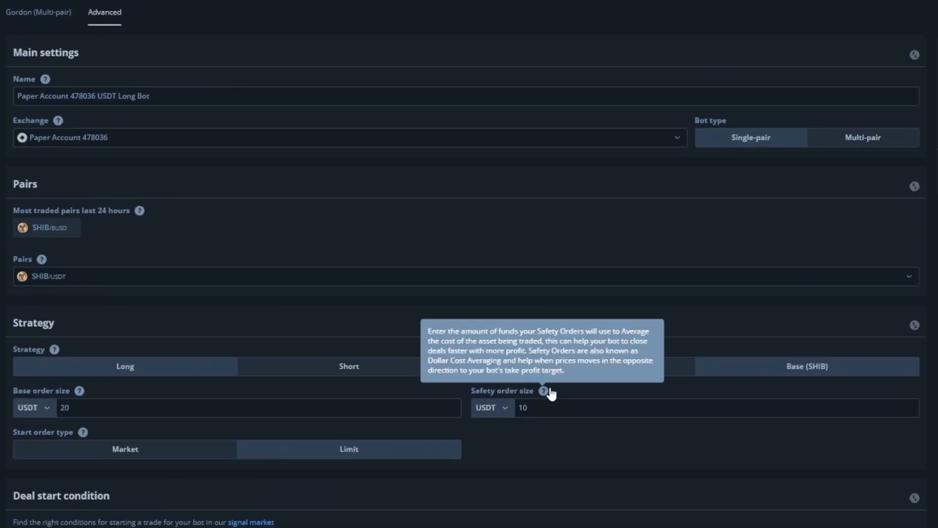
scroll(481, 402, down, 10)
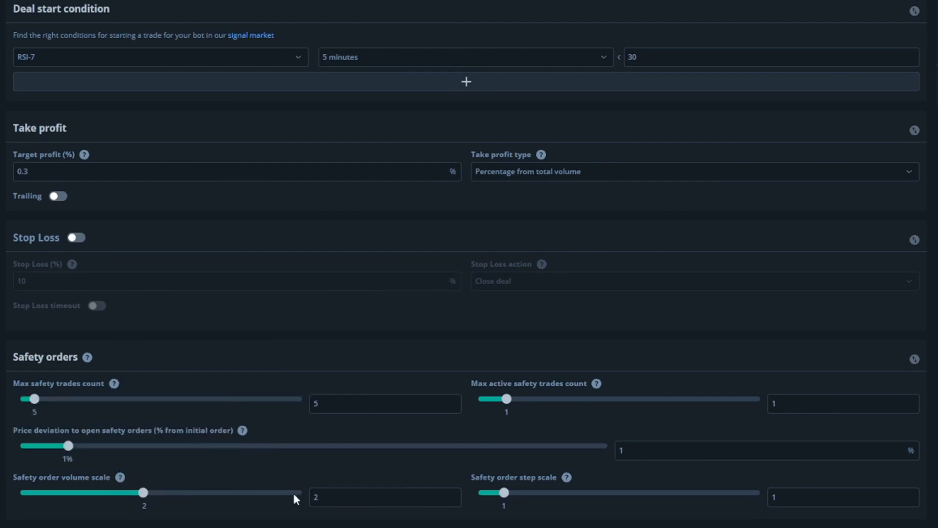
click(121, 492)
mouse_move(330, 497)
mouse_down()
mouse_move(317, 496)
mouse_move(326, 496)
mouse_up()
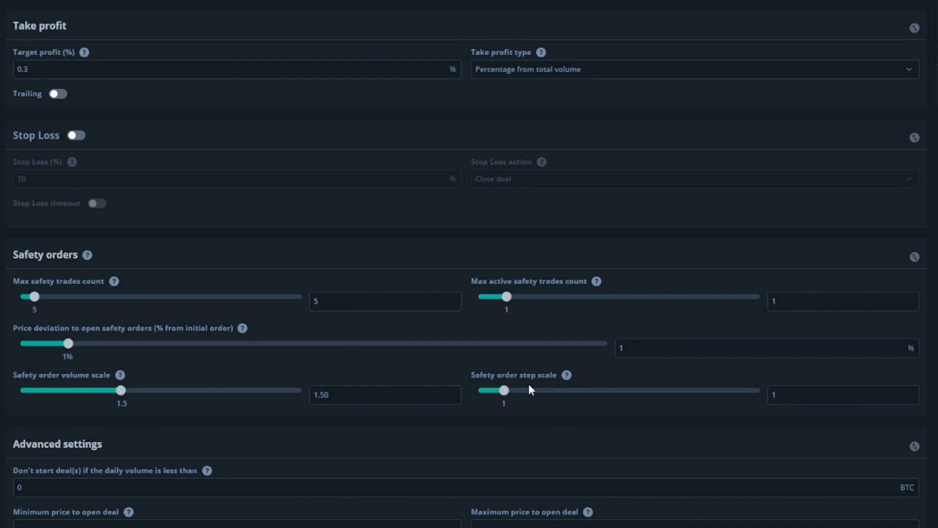
drag(504, 390, 540, 391)
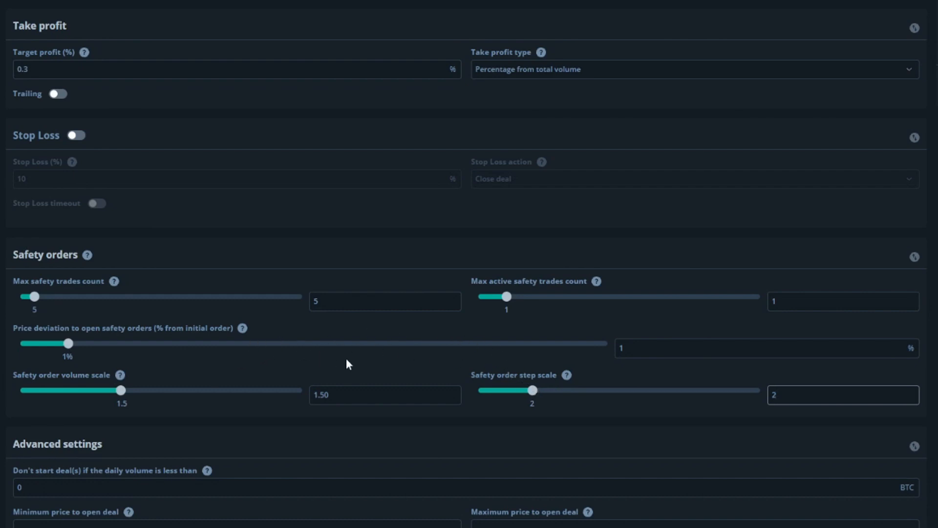
Set the minimum daily volume for starting deals to 500 BTC in the advanced settings
scroll(566, 352, down, 5)
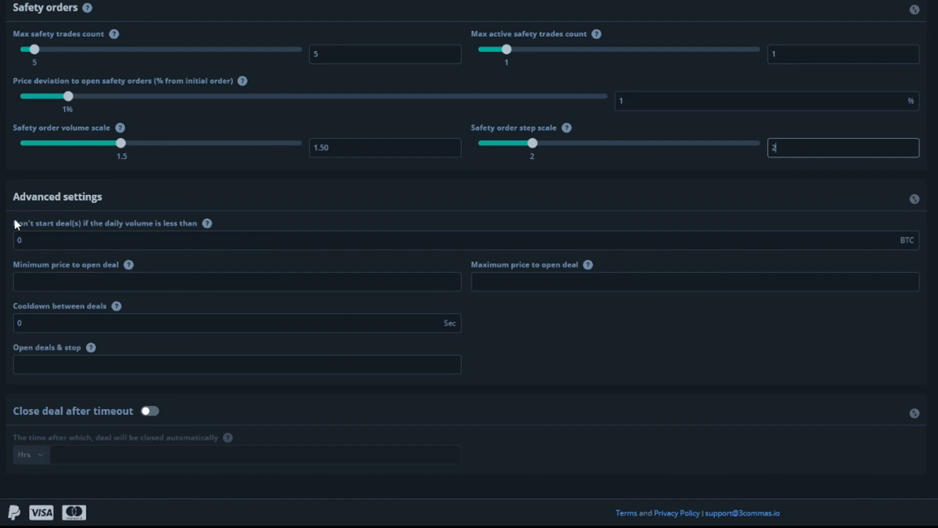
click(55, 236)
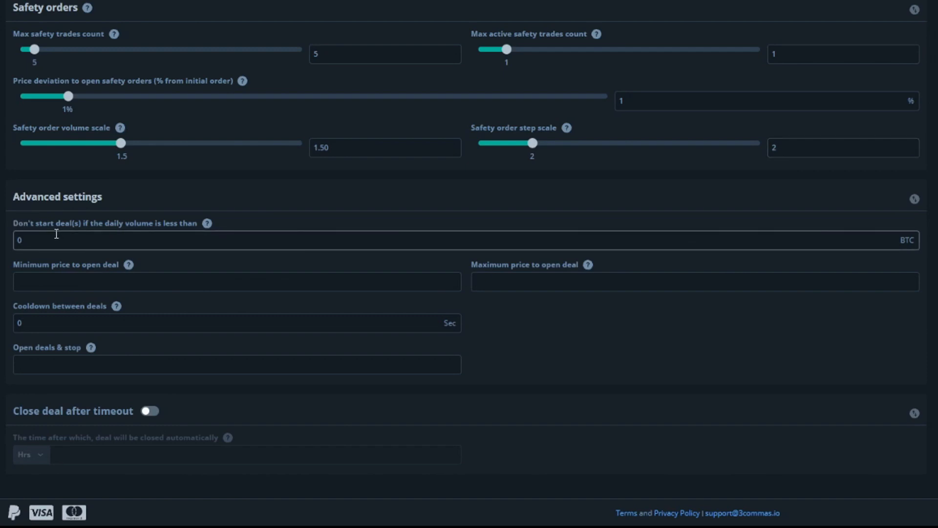
key(BackSpace)
text(500)
Enter 5 for Open deals & stop and clear the value again
click(55, 359)
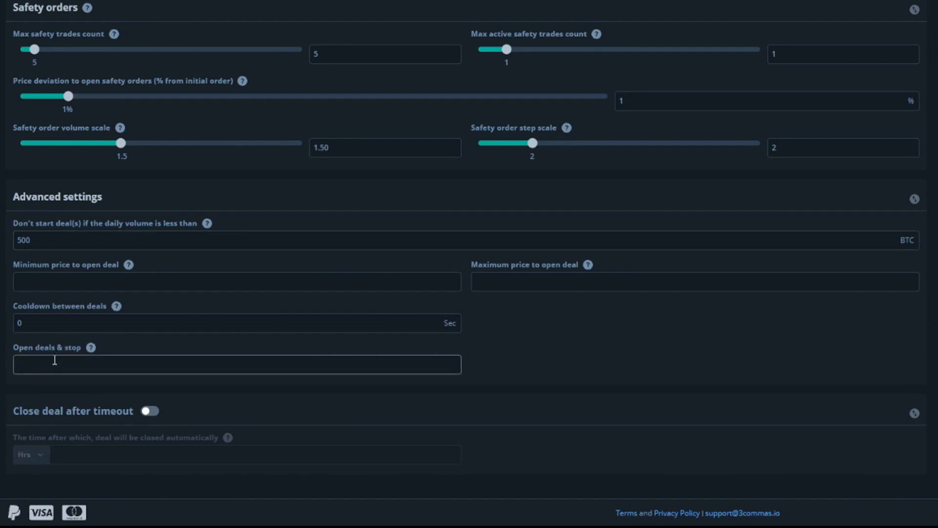
text(5)
key(BackSpace)
Enable Close deal after timeout, choose the time unit and enter 30 as the timeout
click(141, 411)
click(71, 453)
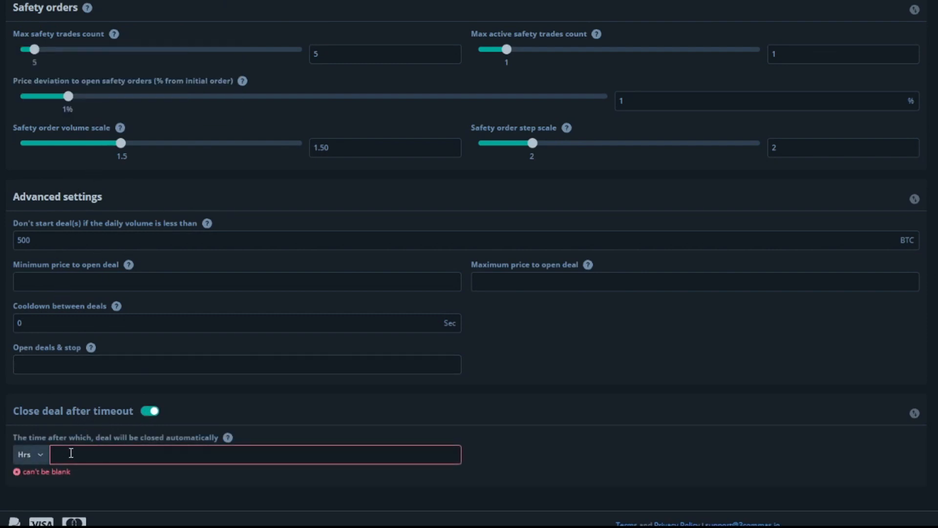
click(41, 455)
click(32, 508)
click(28, 457)
click(72, 455)
text(30)
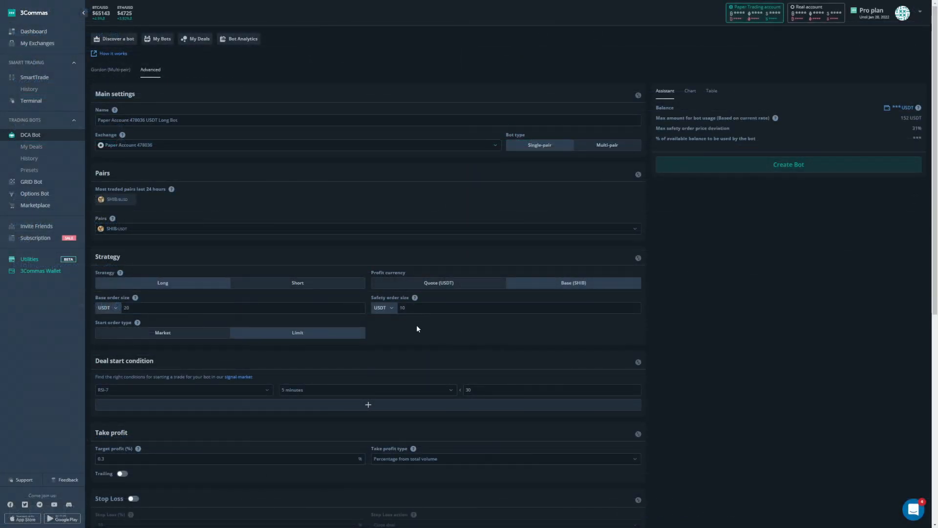
Review the bot's settings, create the bot and start it
scroll(416, 324, down, 5)
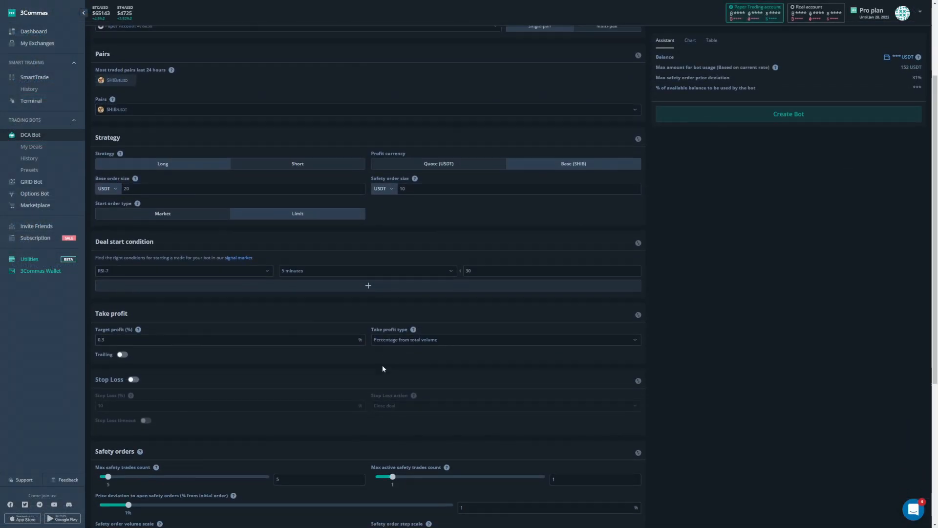
scroll(354, 360, up, 5)
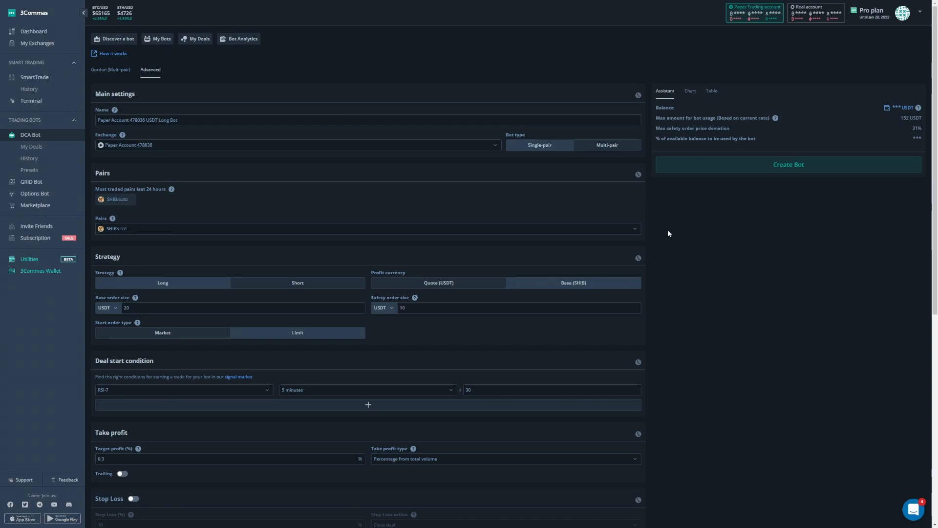
click(728, 167)
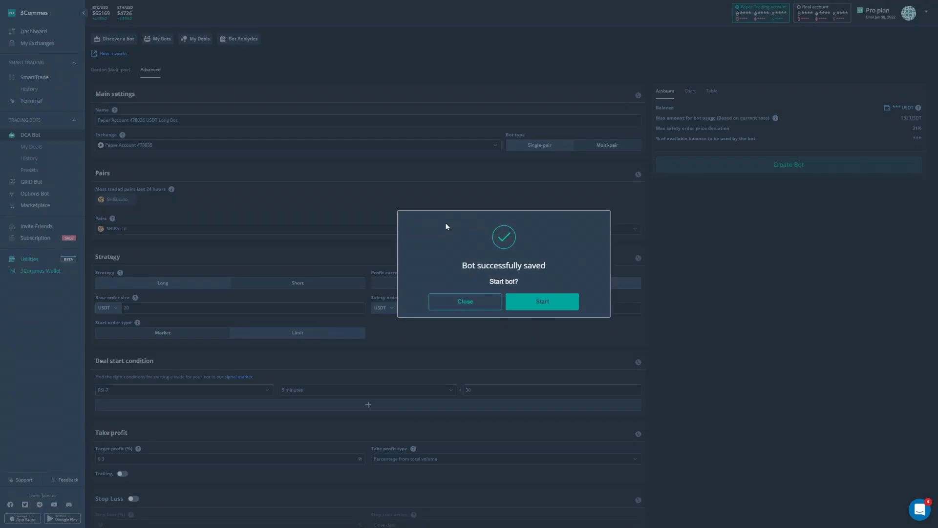
click(521, 300)
click(499, 301)
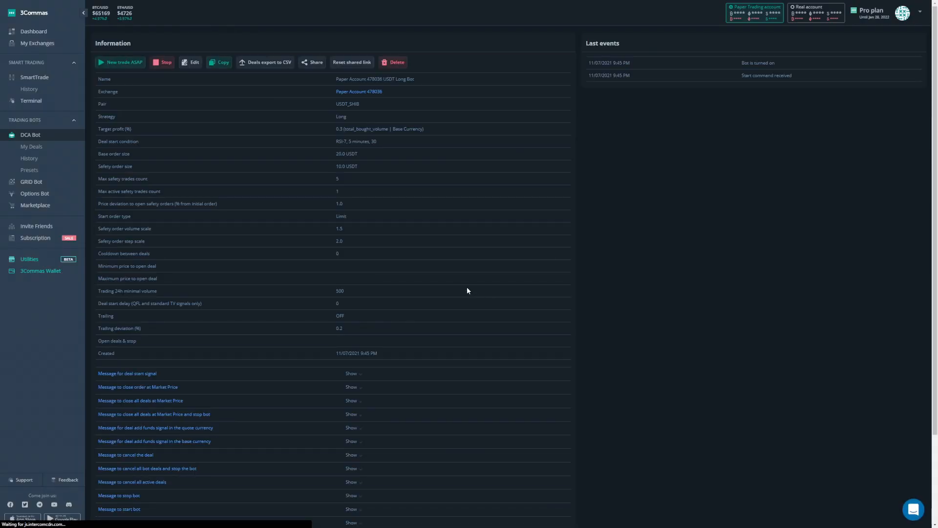